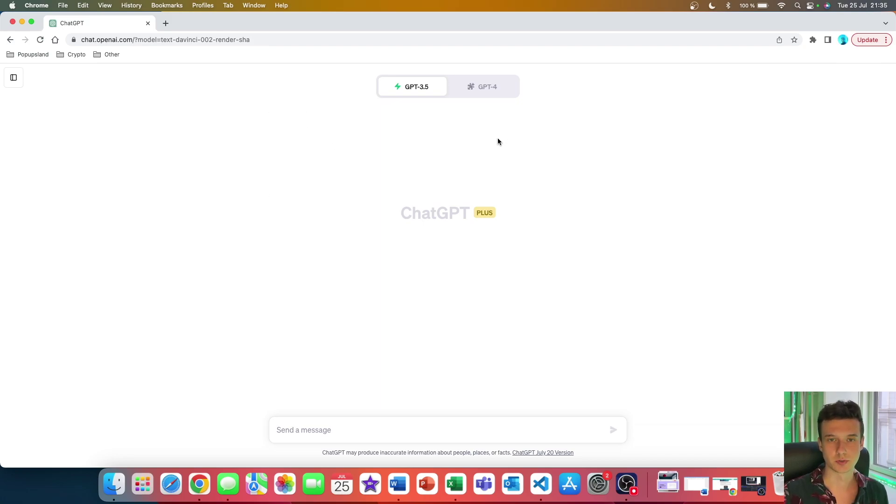
- Switch to GPT-4 with plugins and install Argil AI from the plugin store
click(492, 86)
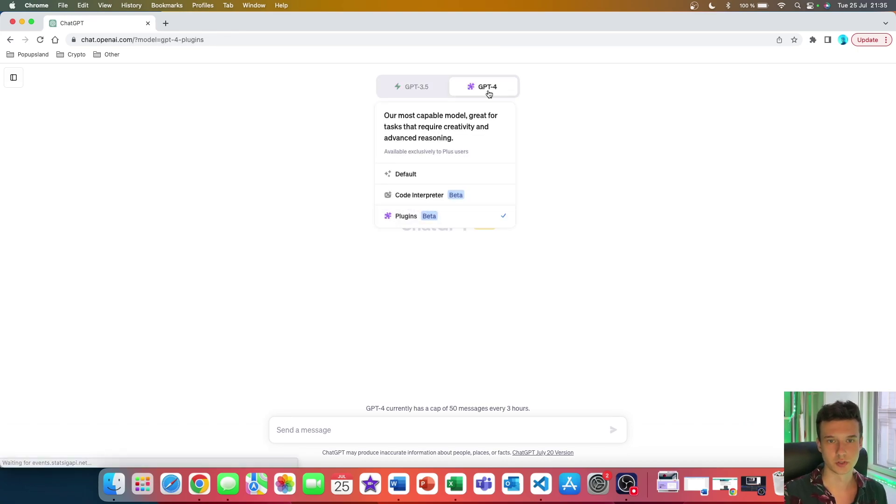
click(460, 214)
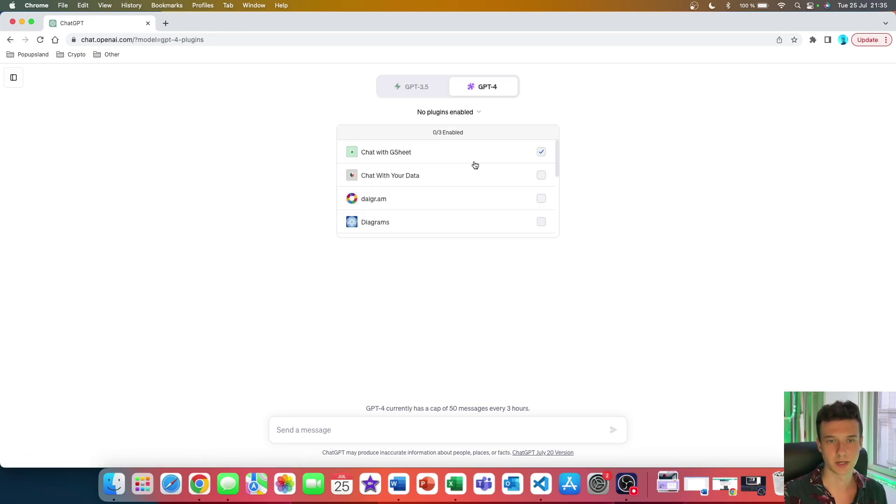
scroll(474, 166, down, 3)
scroll(471, 172, down, 3)
scroll(449, 203, down, 2)
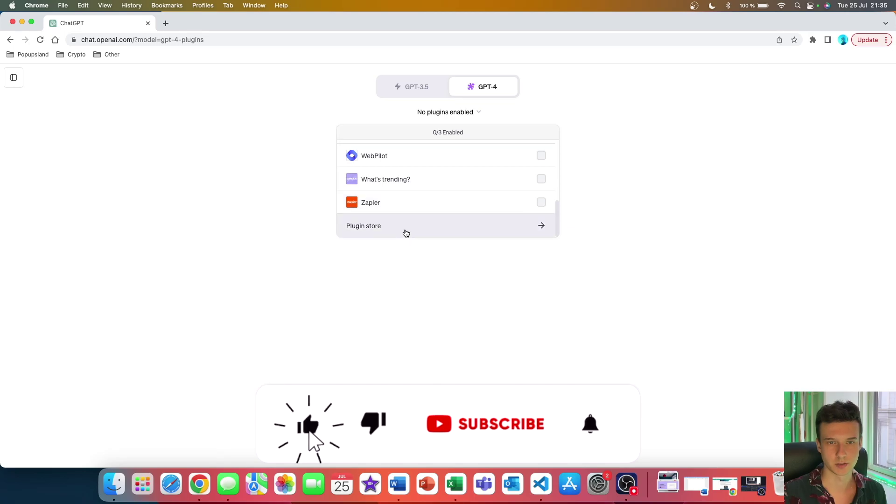
click(404, 231)
text(arg)
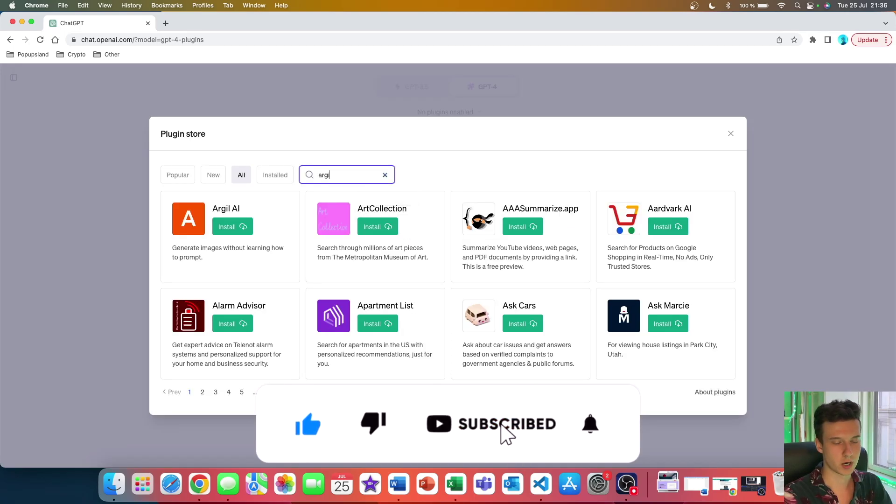
text(il ai)
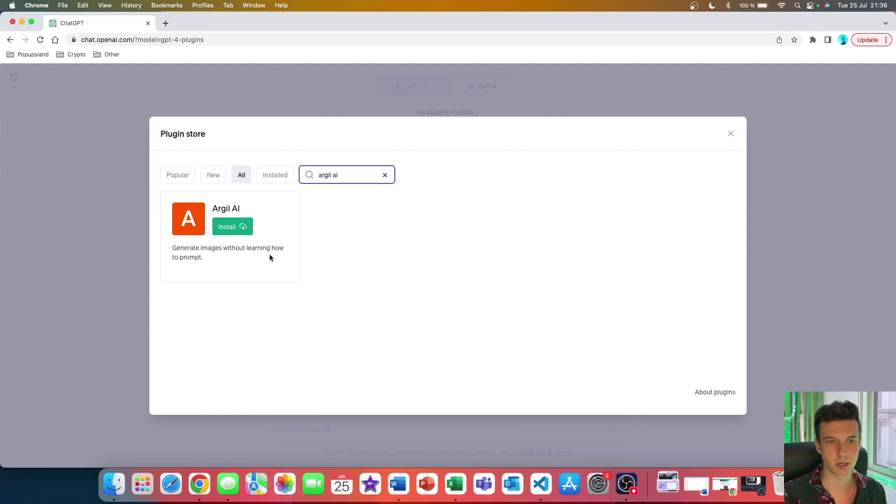
click(241, 231)
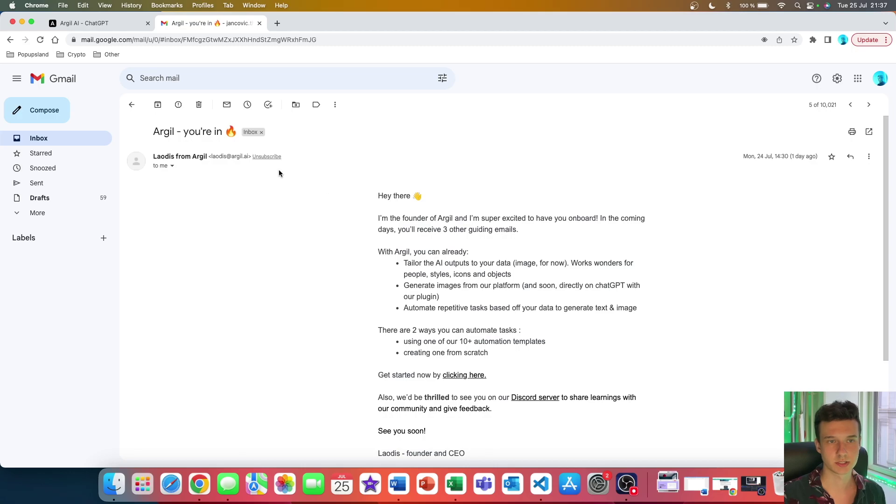
- Go back to the Argil AI login tab and sign in to Argil
key(ctrl+shift+Tab)
click(475, 310)
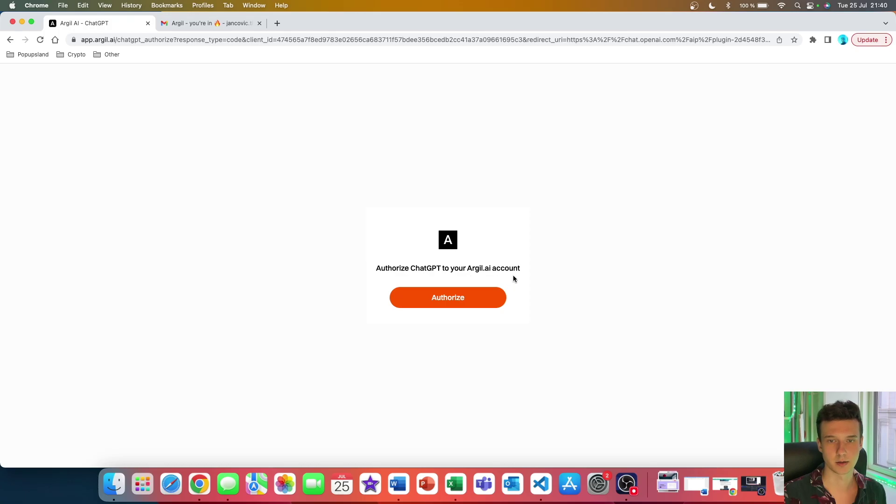
- Authorize ChatGPT to access the Argil account
click(447, 301)
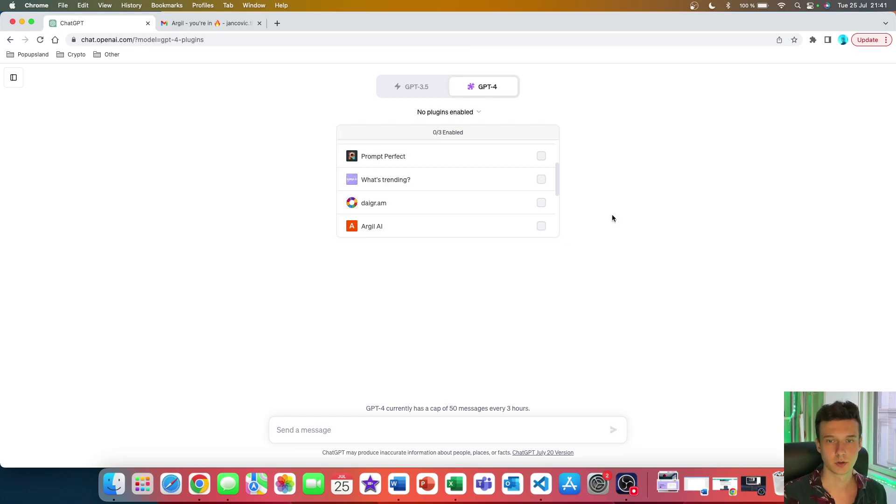
- Enable Argil AI, ask 'What can this plugin do?' and highlight the how-it-works steps
click(542, 227)
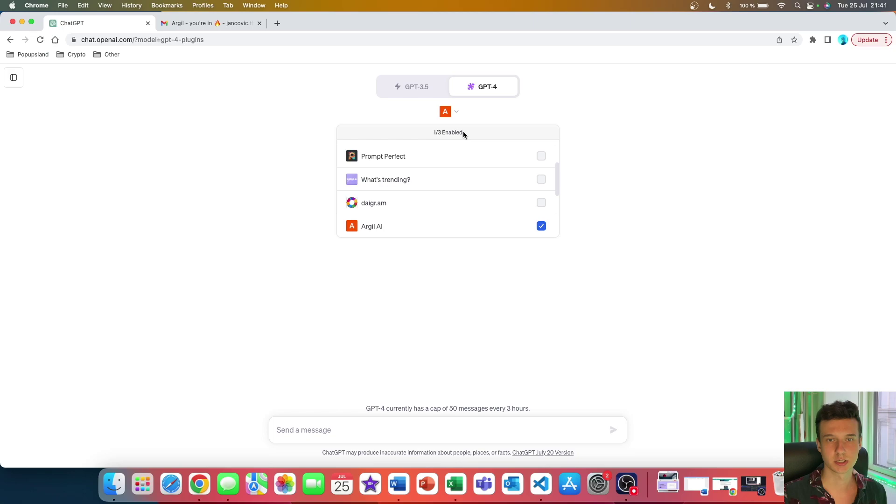
click(420, 428)
text(What can this plugin do?)
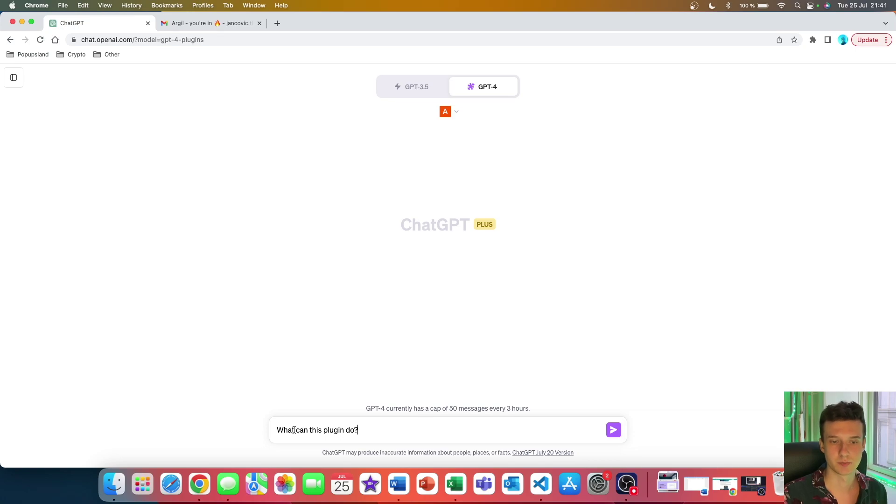
key(Return)
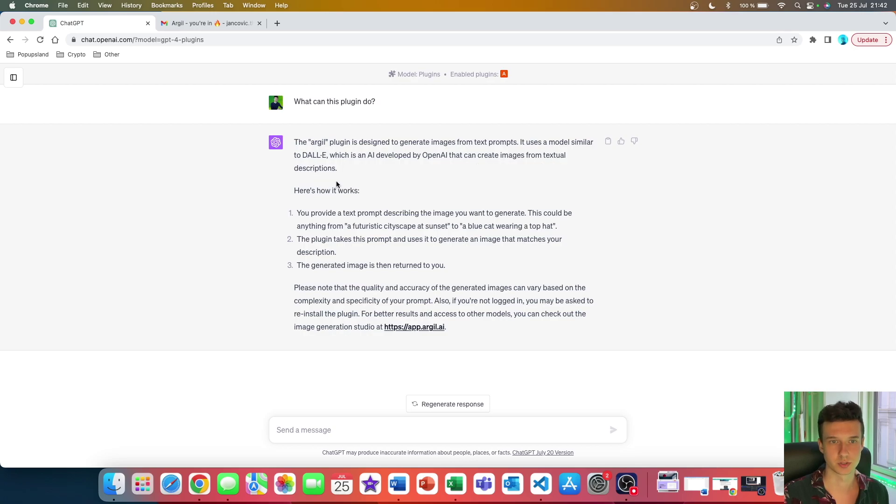
drag(294, 189, 489, 264)
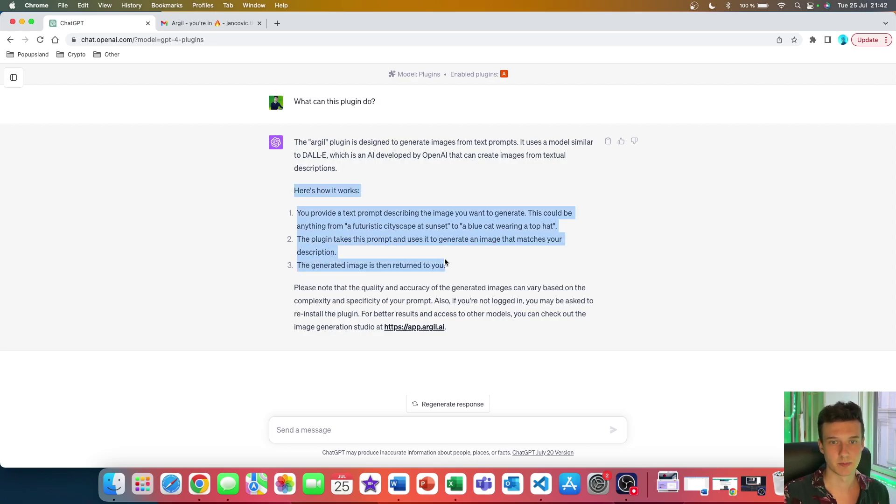
- Send the prompt 'Cute bunny eating a carrot, pastel style, innocent mood'
click(488, 264)
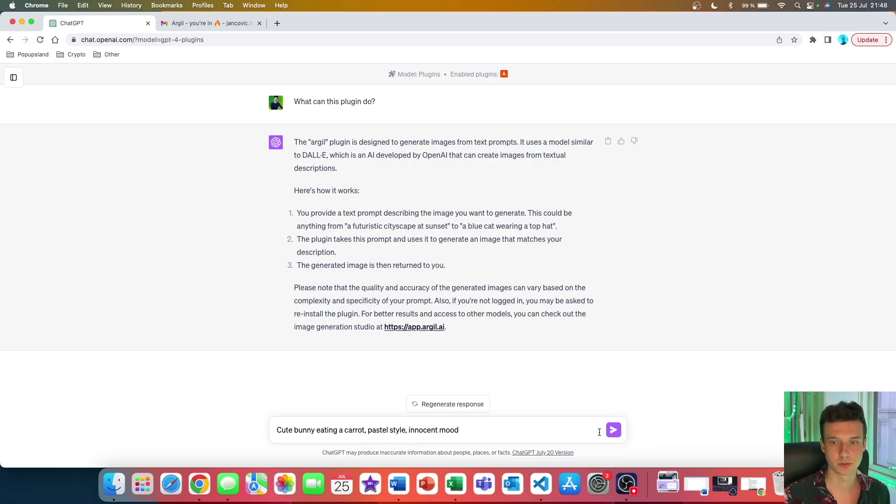
click(615, 430)
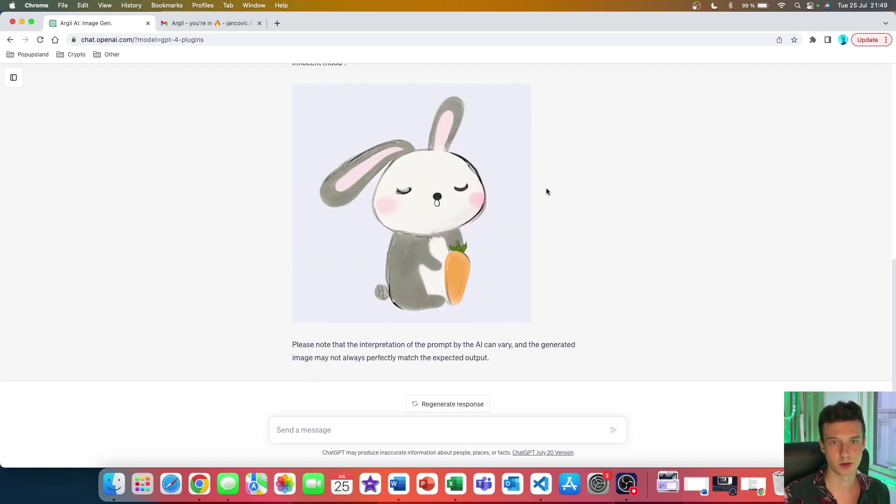
scroll(547, 190, up, 2)
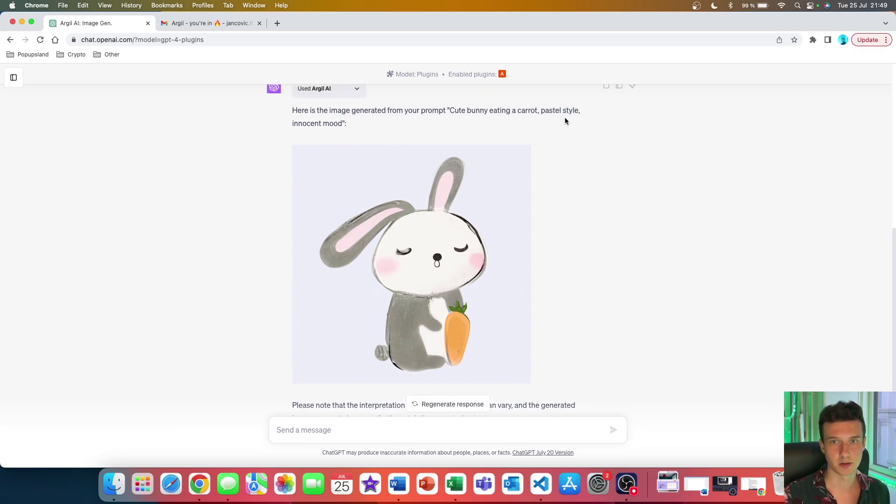
scroll(559, 177, down, 2)
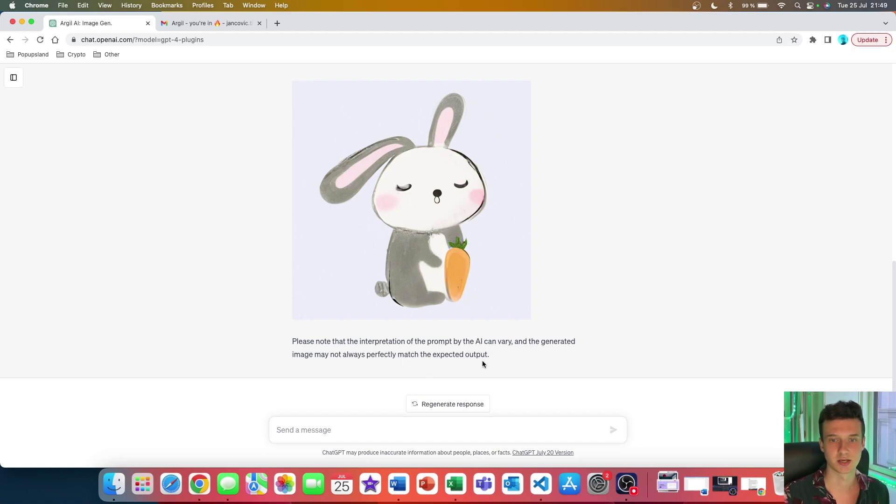
scroll(470, 232, up, 1)
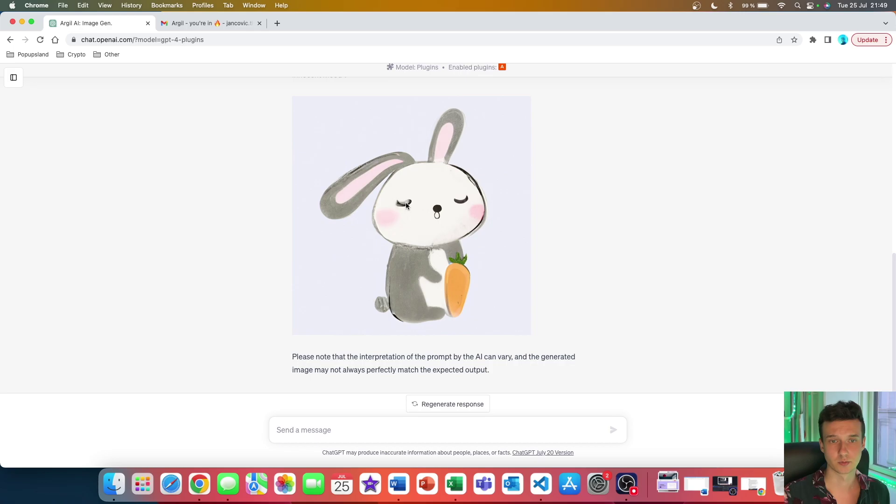
- Save the bunny image as a PNG in Downloads and open it in Preview
right_click(405, 203)
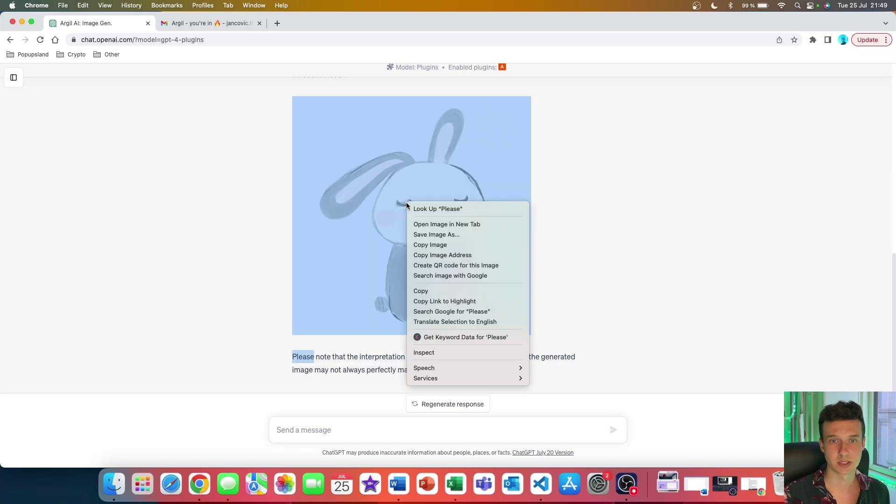
click(470, 236)
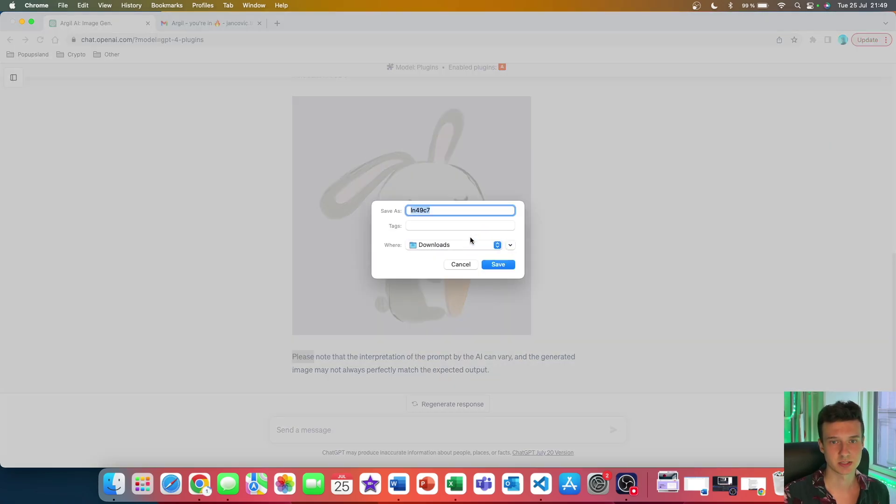
click(506, 264)
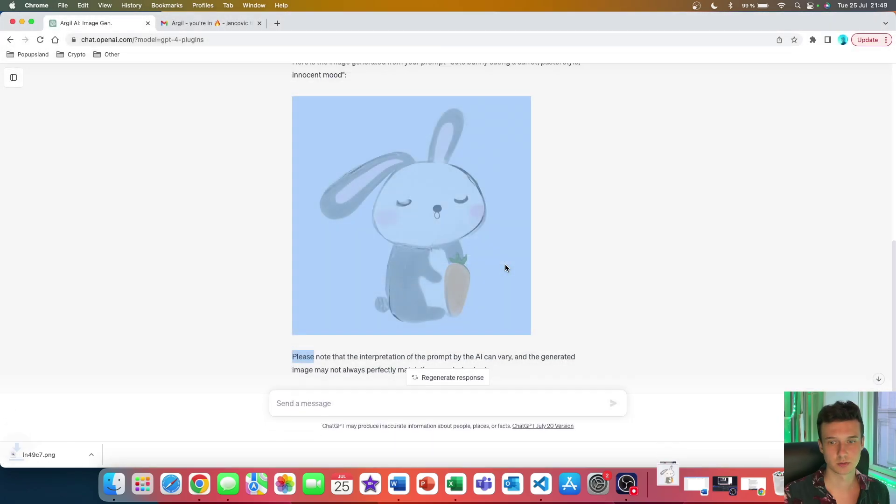
click(39, 454)
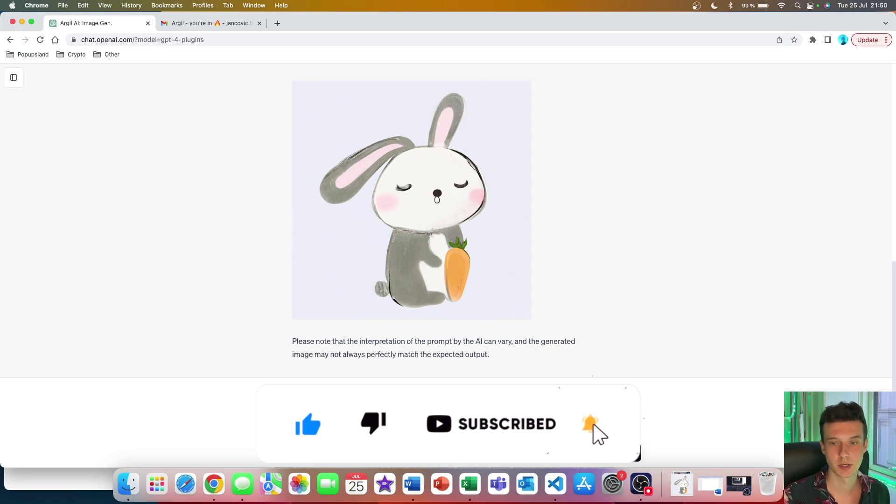
- Generate the neon sassy flamingo image, then paste in the regal peacock prompt
key(Return)
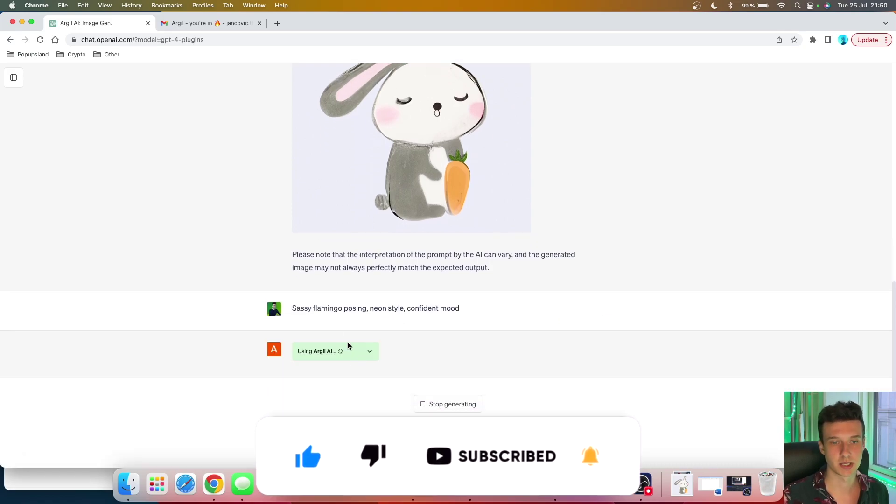
click(370, 354)
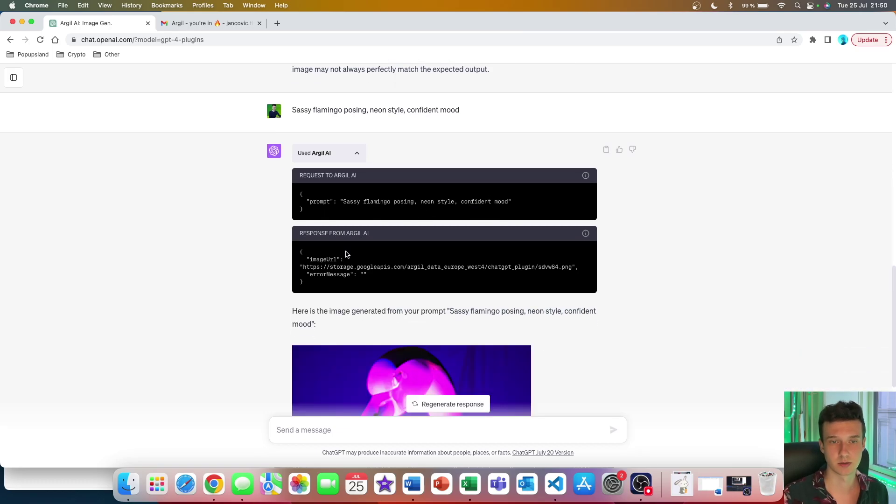
scroll(336, 266, down, 5)
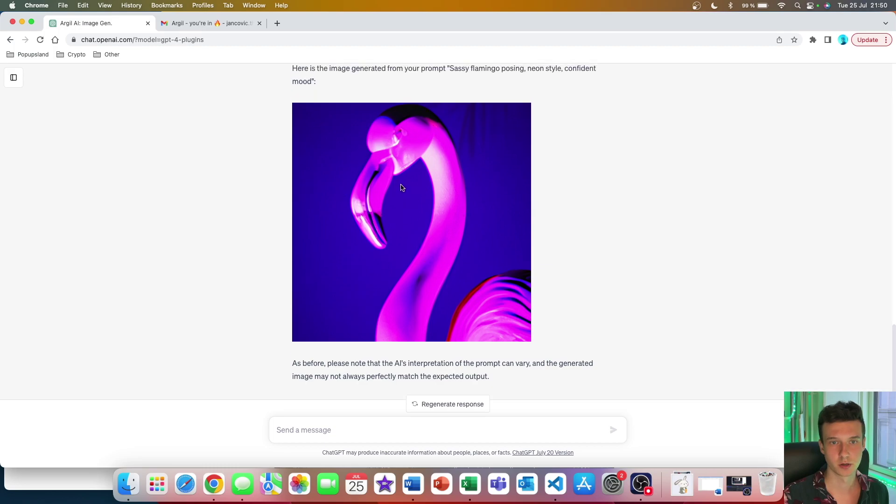
right_click(403, 212)
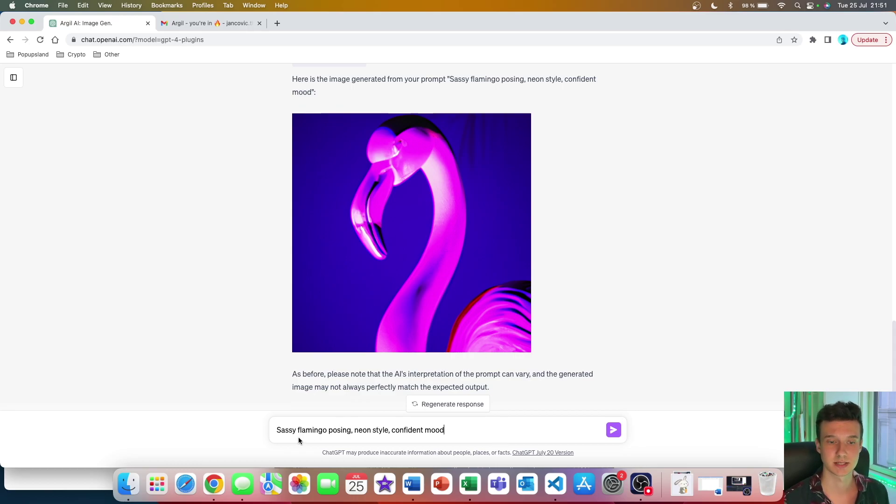
click(612, 431)
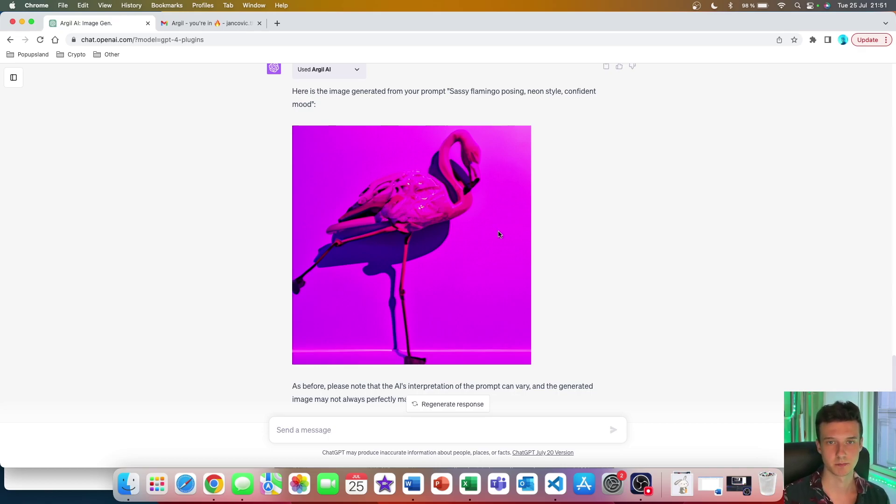
click(364, 429)
text(Regal peacock showing off its feathers, photorealistic style, proud mood.)
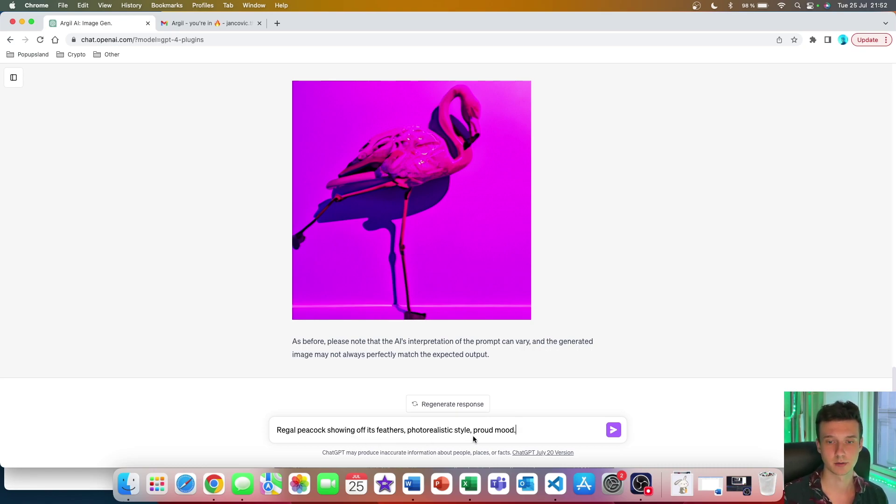
- Send the photorealistic regal peacock prompt with a proud mood
click(615, 430)
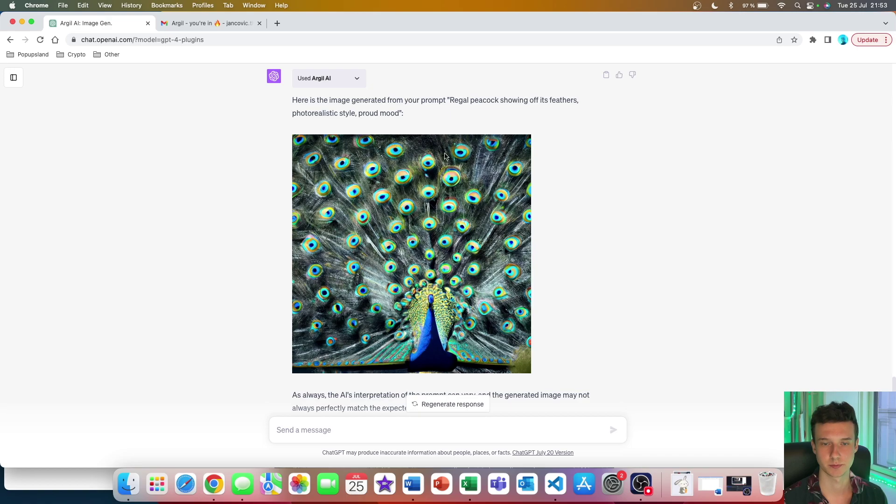
scroll(506, 303, down, 2)
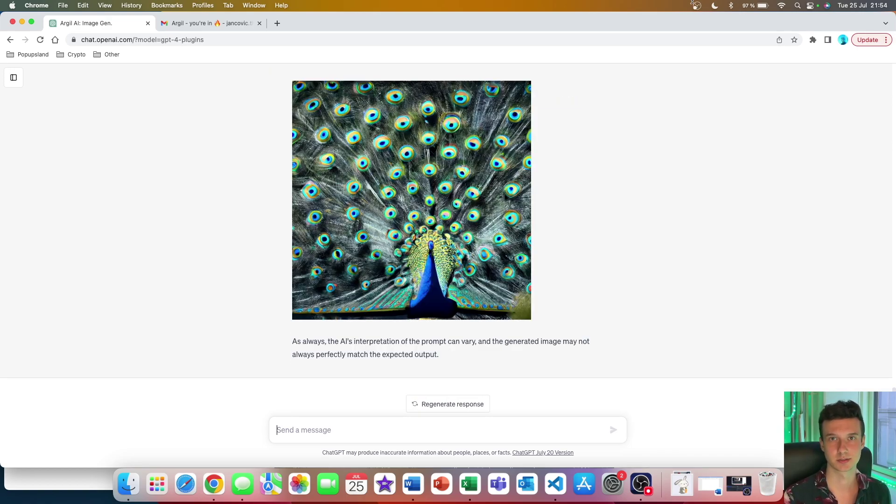
text(Delicious pizza with all the toppings, realistic style, savory mood.)
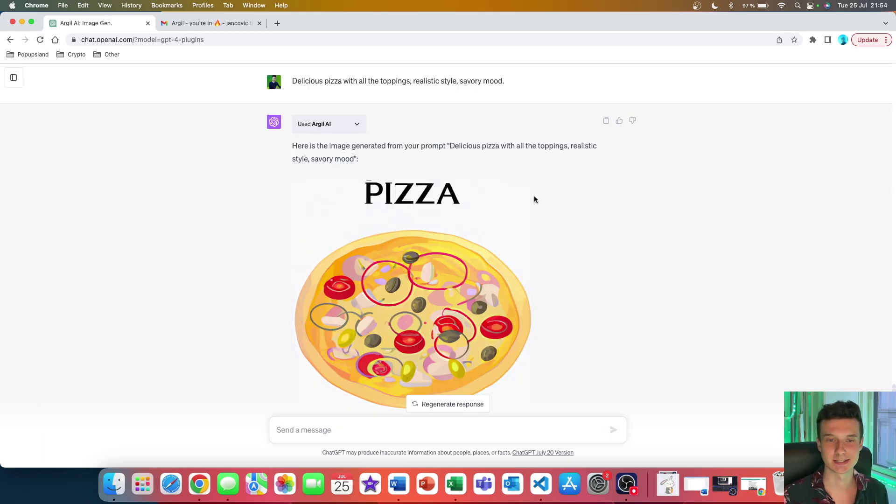
scroll(534, 200, down, 1)
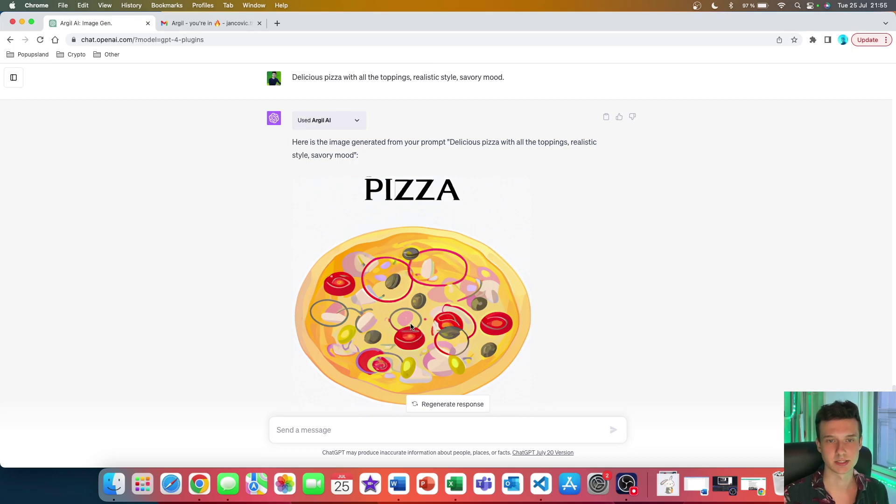
scroll(435, 252, down, 1)
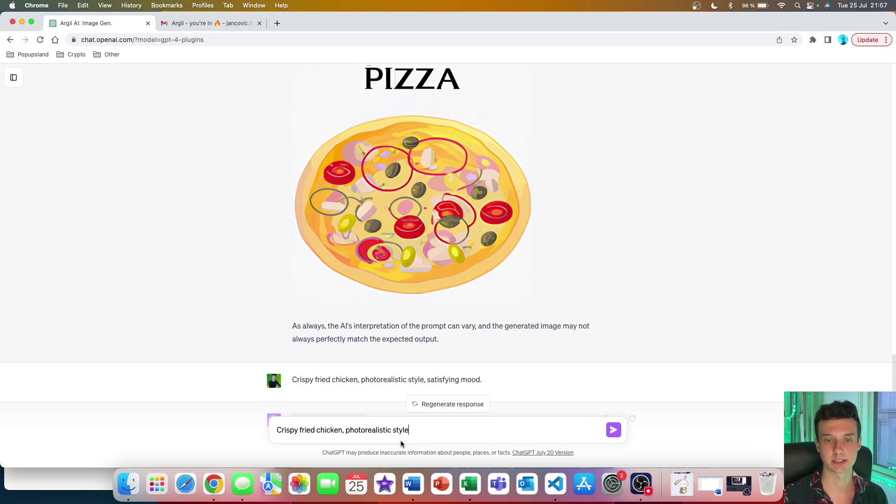
- Send the 'Crispy fried chicken, photorealistic style' prompt
click(614, 430)
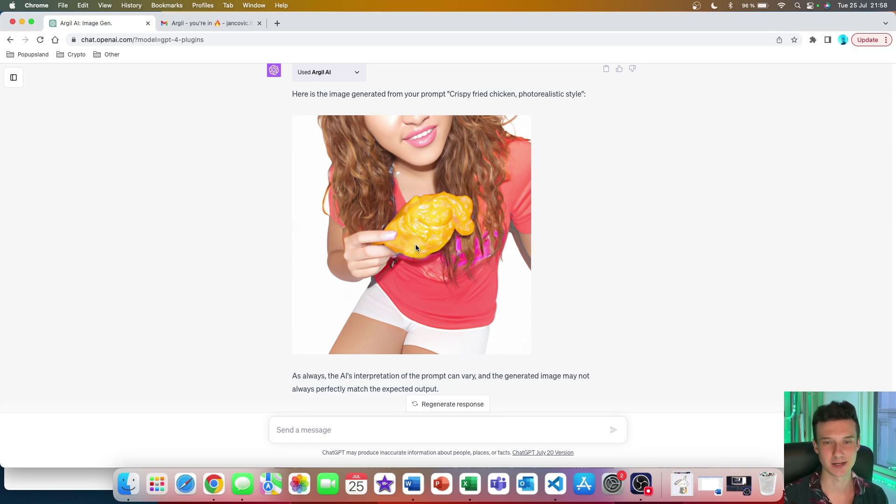
scroll(504, 230, down, 1)
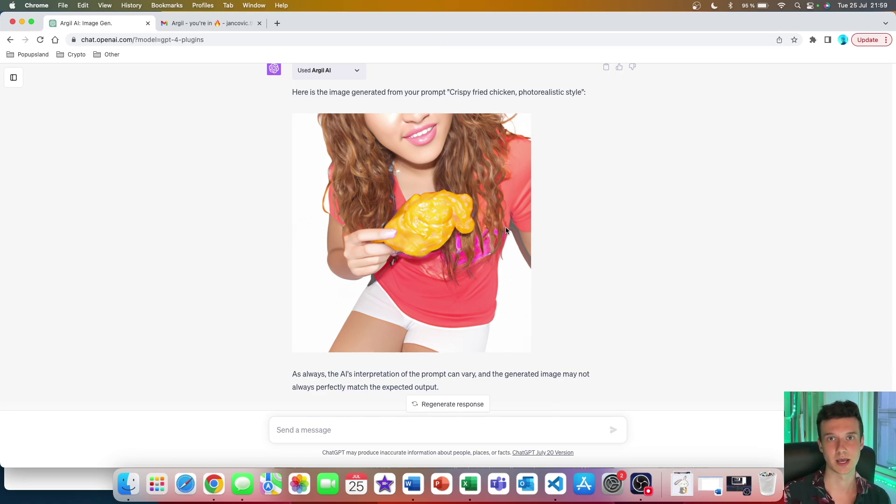
text(Refreshing fruit smoothie, pastel style, healthy mood)
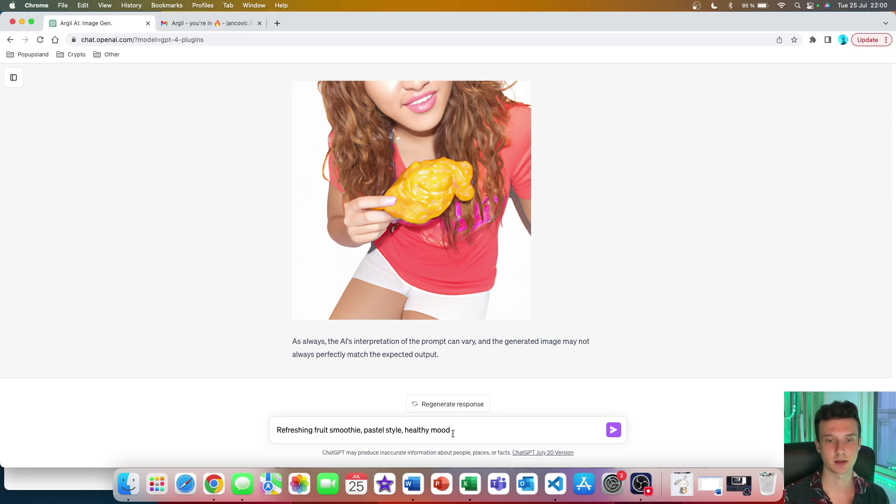
- Send the smoothie, night city street and transportation station prompts, then start the urban park prompt
click(613, 430)
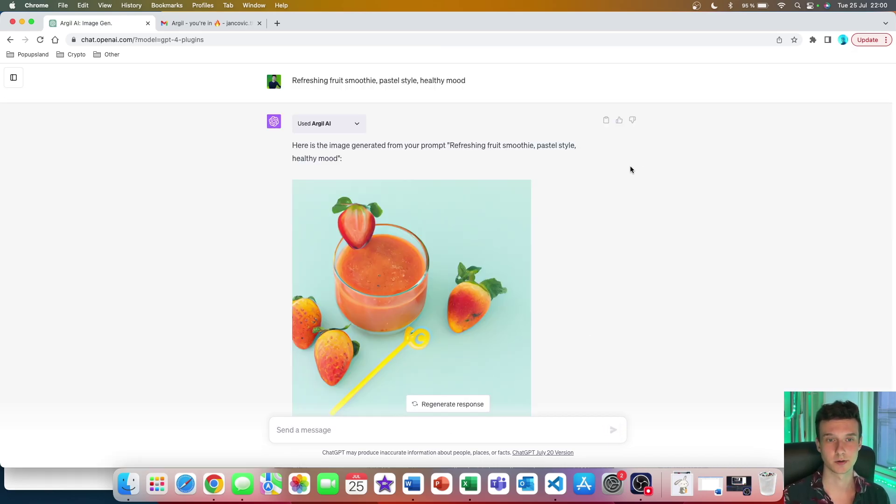
scroll(440, 231, down, 2)
scroll(447, 206, up, 1)
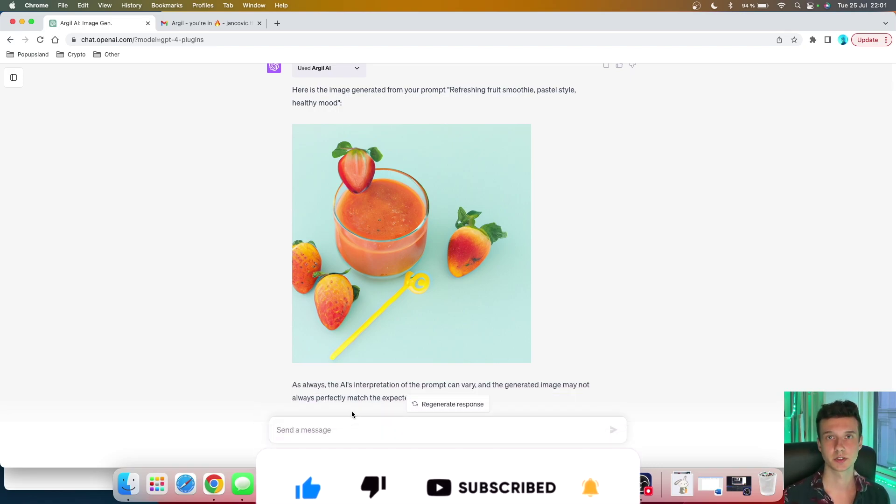
text(Busy city street at night, realistic style, vibrant mood)
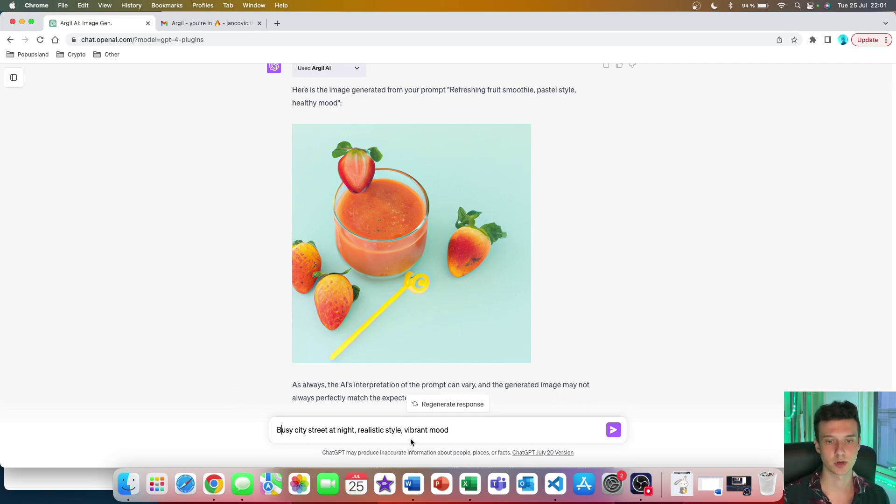
click(614, 430)
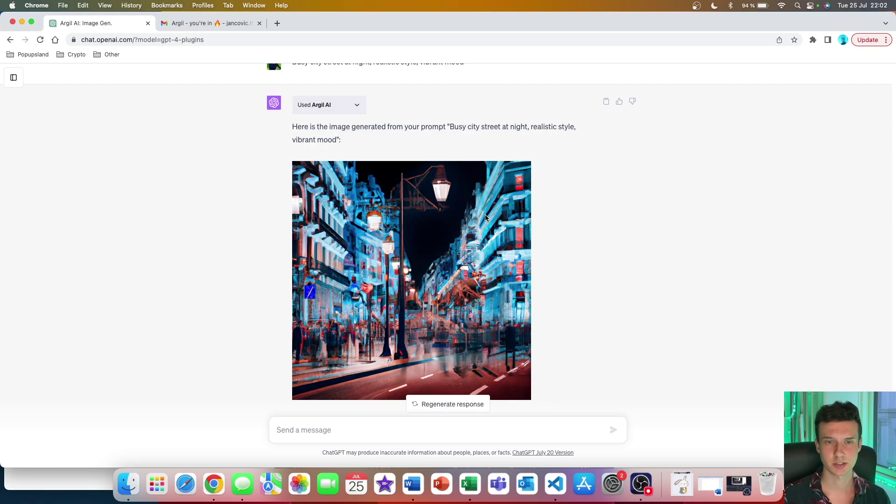
scroll(494, 210, up, 1)
scroll(441, 291, down, 2)
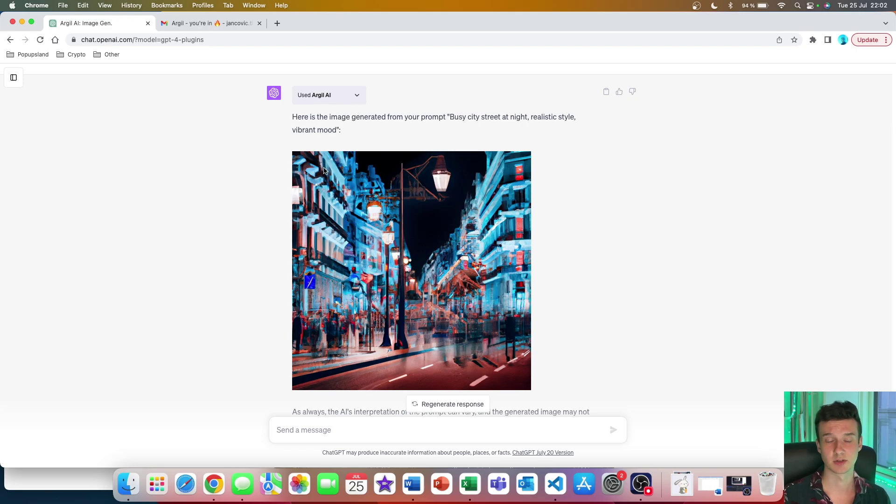
click(511, 430)
text(Public transportation station with commuters, minimalist style)
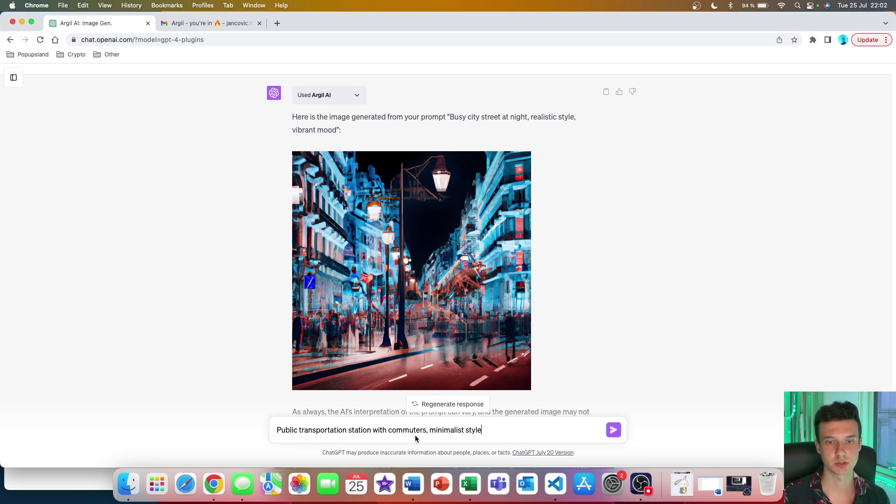
click(614, 430)
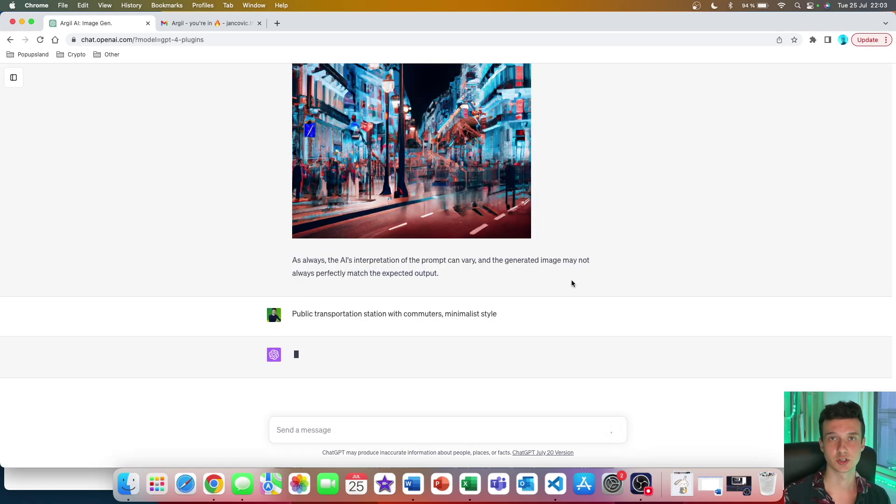
scroll(507, 239, up, 3)
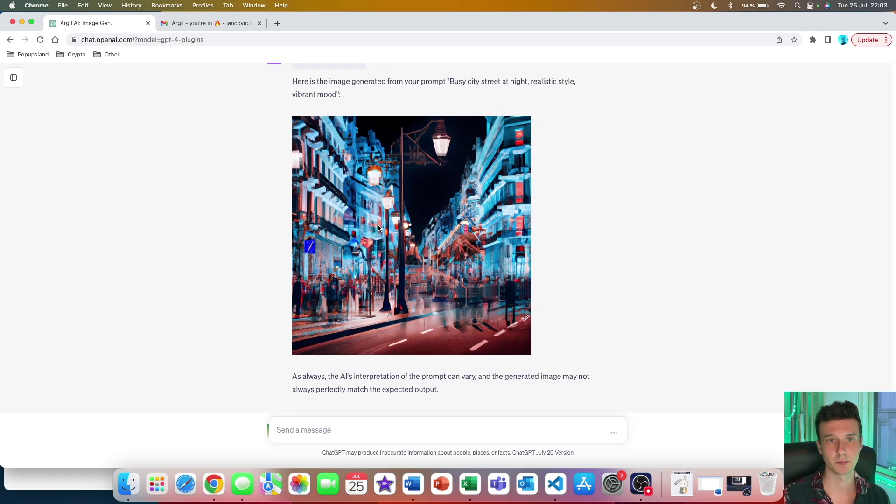
scroll(435, 161, up, 1)
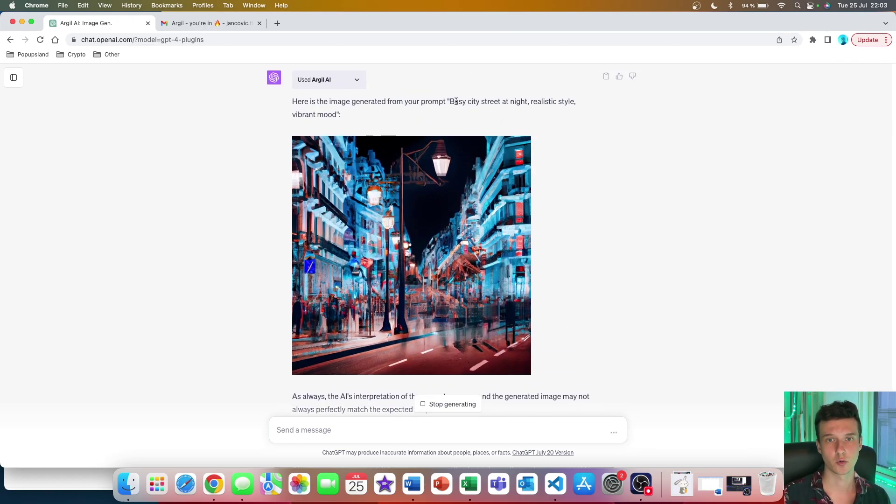
scroll(456, 101, up, 2)
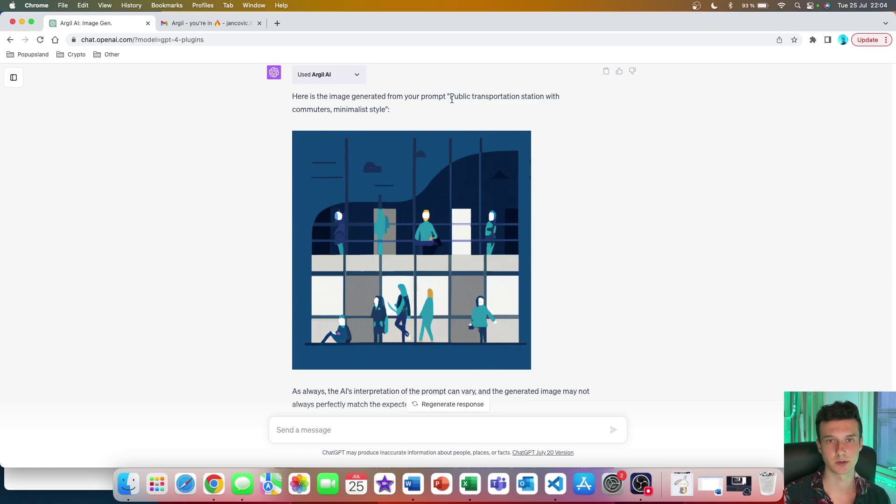
click(317, 438)
text(Urban park with a fountain, oil painting style)
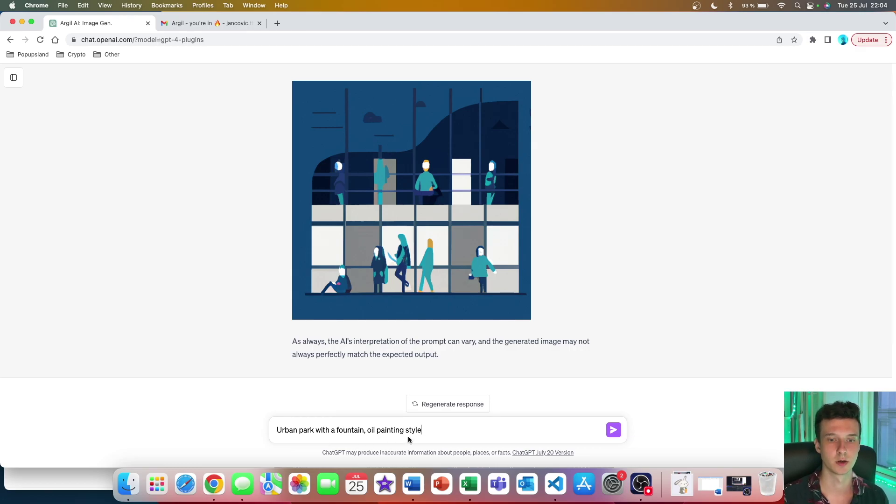
- Send the oil-painting prompt of an urban park with a fountain
click(614, 430)
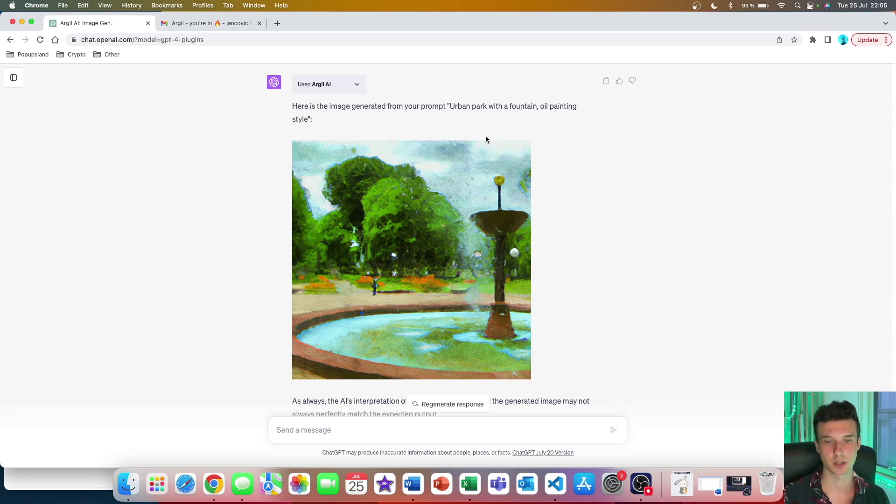
text(Energetic kids playing in the park, cartoon style, playful mood)
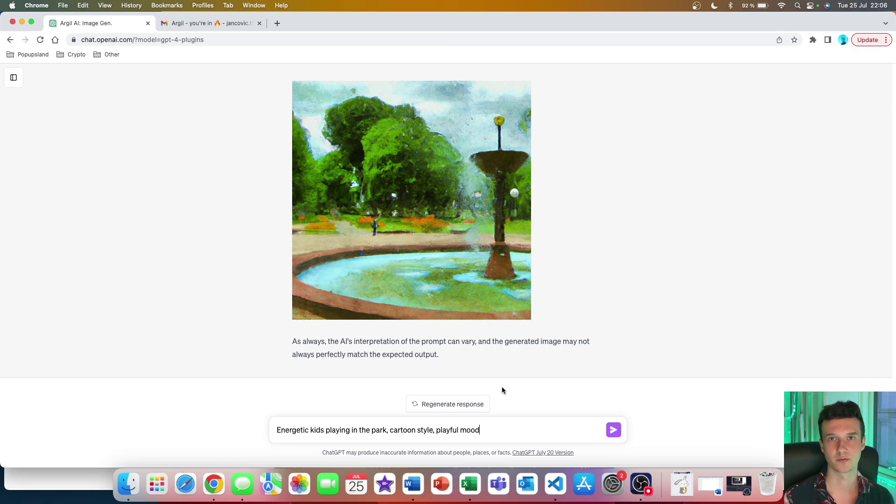
scroll(502, 390, up, 5)
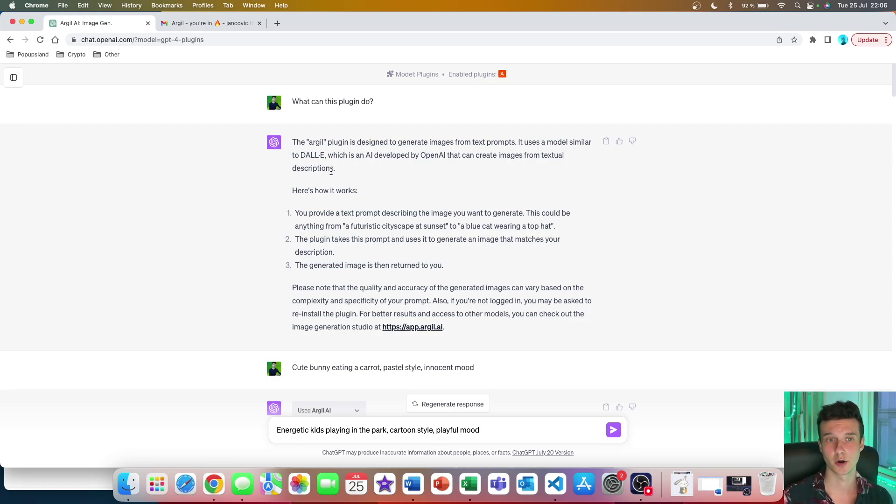
scroll(347, 174, down, 5)
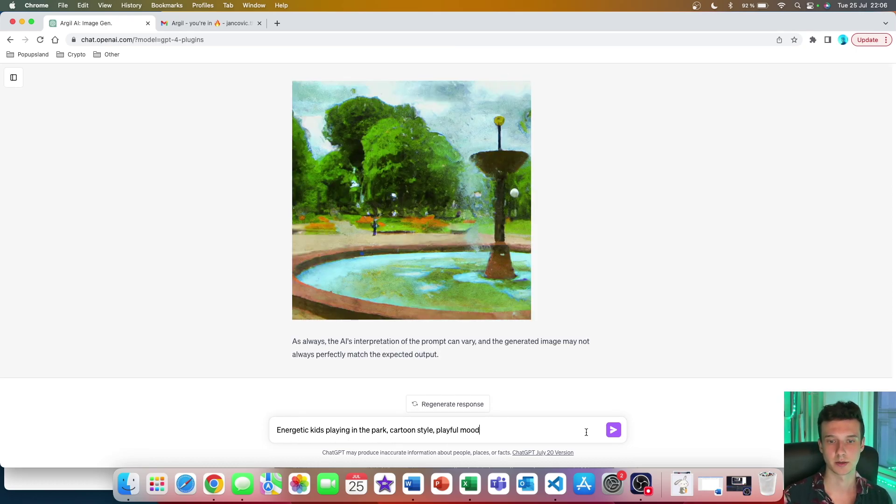
- Send the cartoon-style prompt of energetic kids playing in the park
click(613, 430)
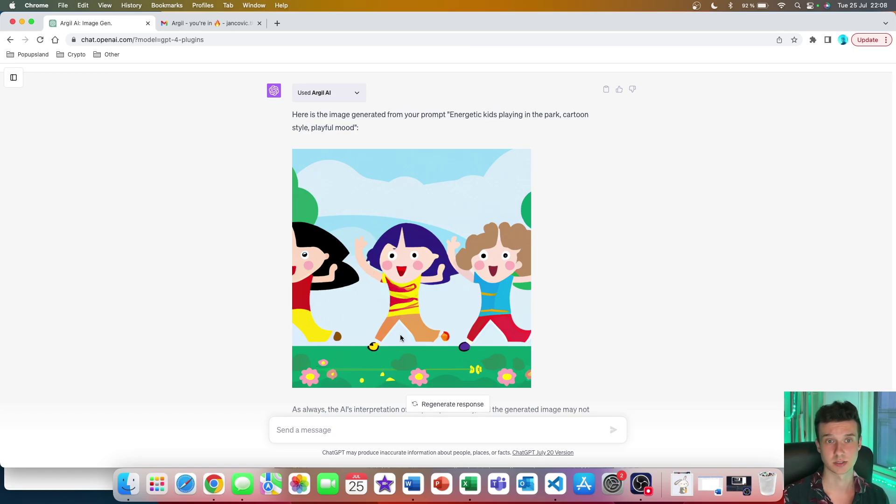
- Send the realistic prompt of a confident businesswoman in a cityscape
click(456, 430)
text(Confident businesswoman in a cityscape, realistic style, powerful mood)
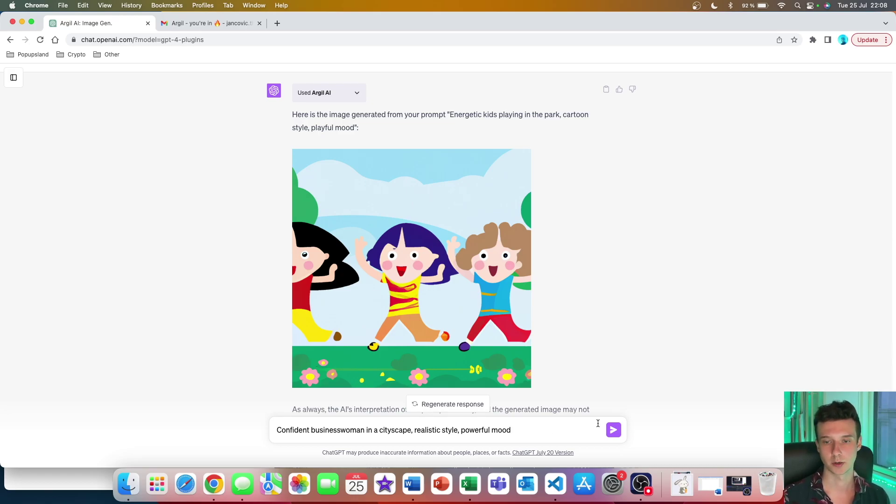
click(613, 430)
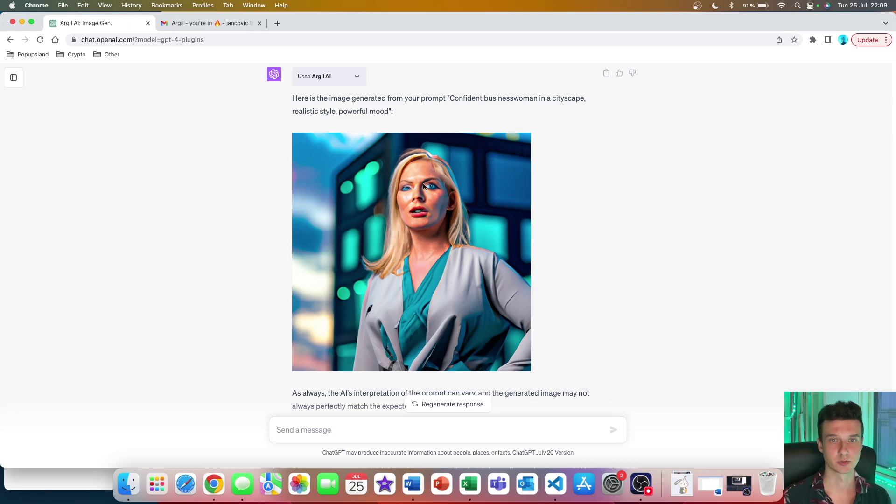
text(Excited traveler exploring a new city, minimalist style, adventurous mood.)
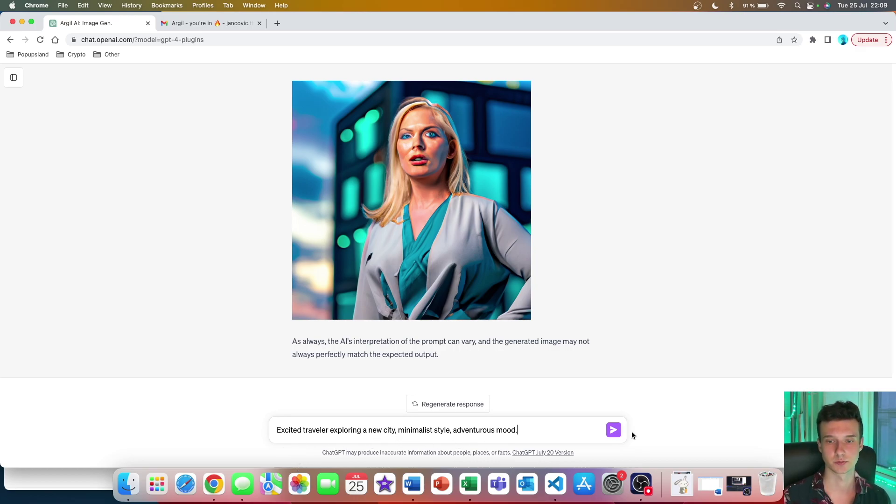
- Send the excited traveler prompt, then resend it for a second image
click(613, 430)
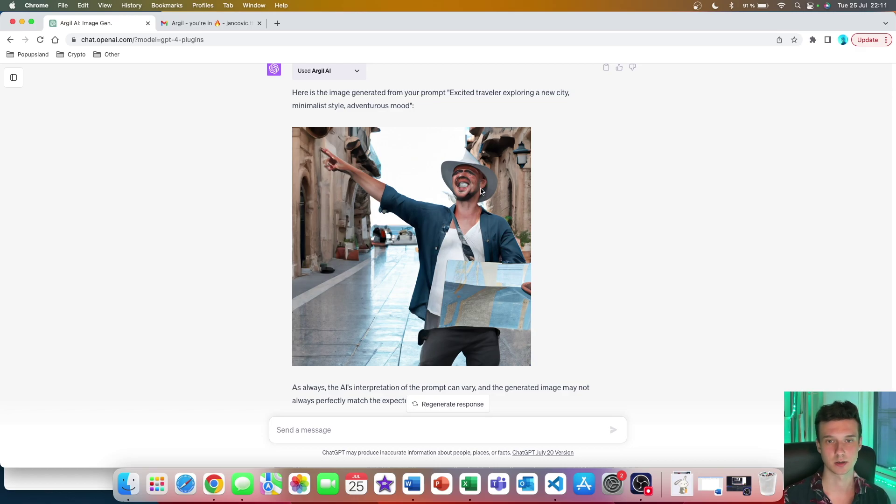
click(536, 425)
text(Excited traveler exploring a new city, minimalist style, adventurous mood.)
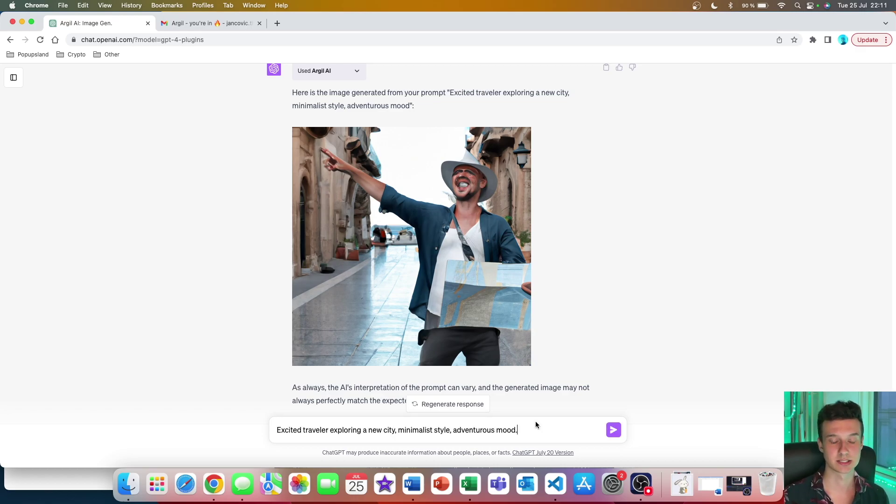
click(618, 428)
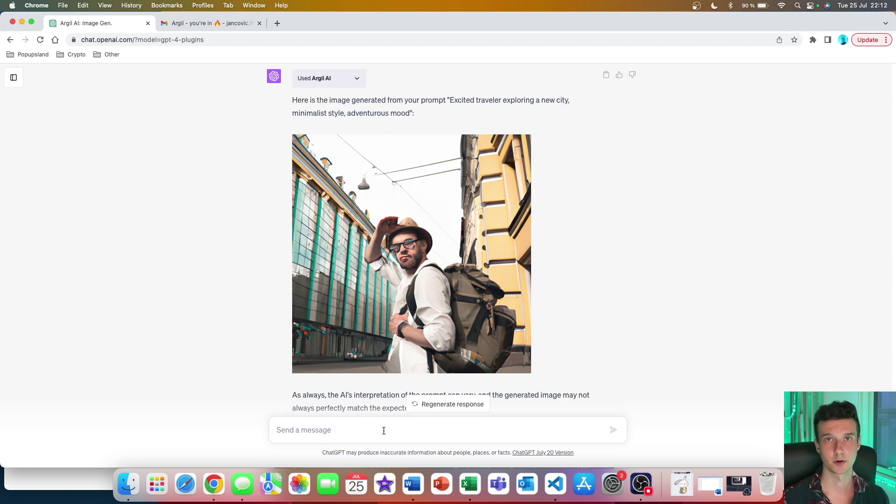
text(Colorful balloons floating in the sky, watercolor style, festive mood)
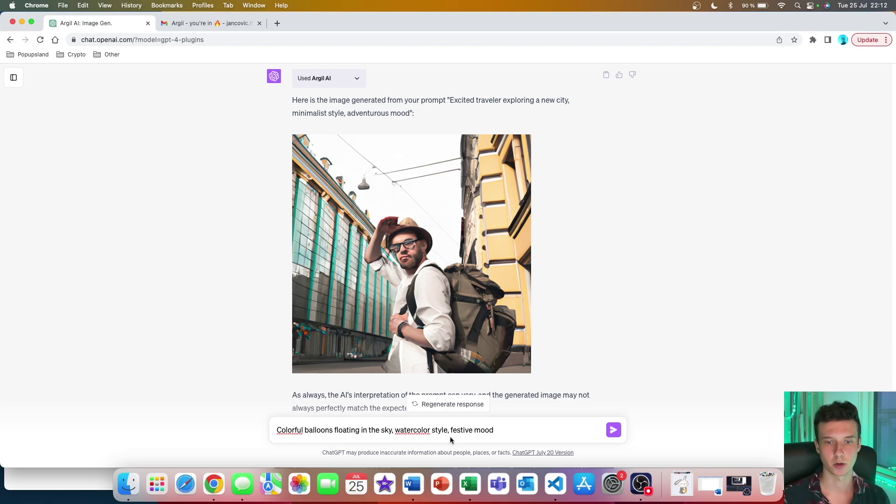
- Send the watercolor prompt of colorful balloons floating in the sky
click(613, 431)
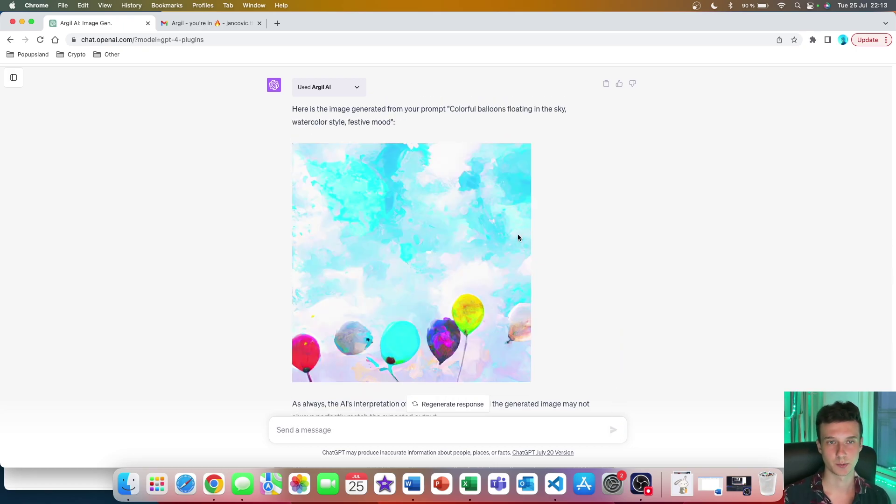
scroll(369, 246, down, 1)
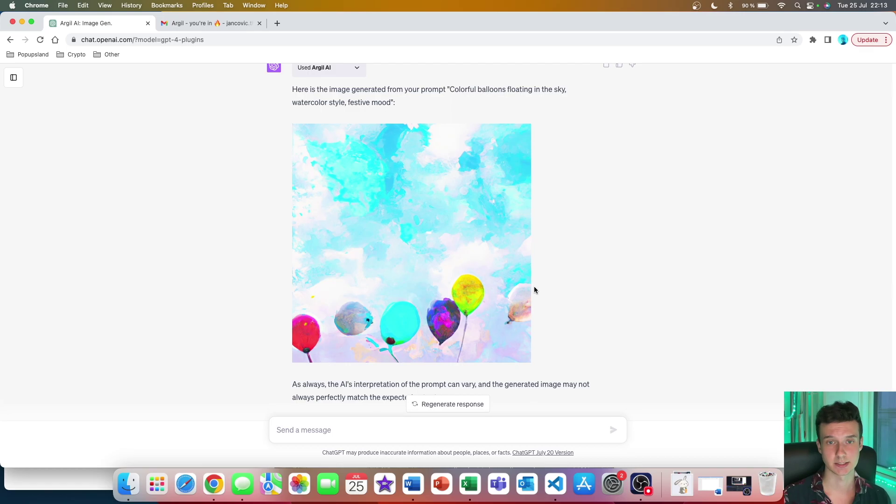
scroll(504, 203, down, 2)
scroll(472, 236, up, 1)
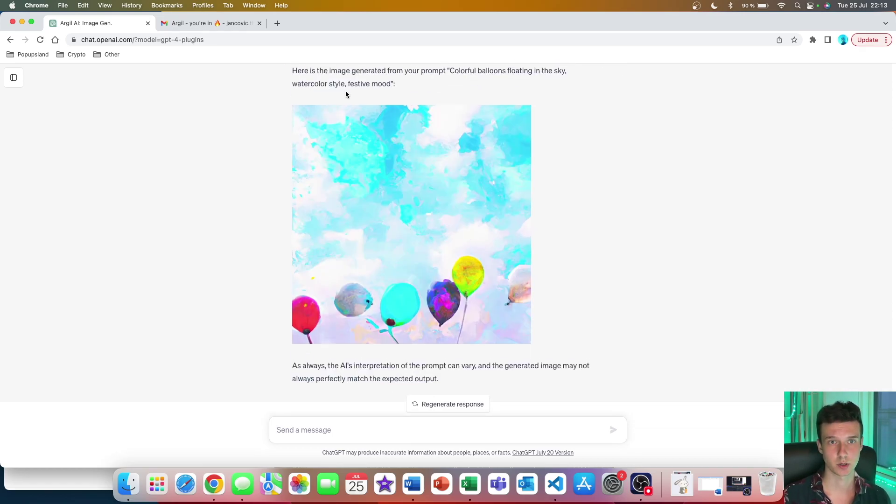
text(Cup of steaming hot coffee, realistic style, cozy mood)
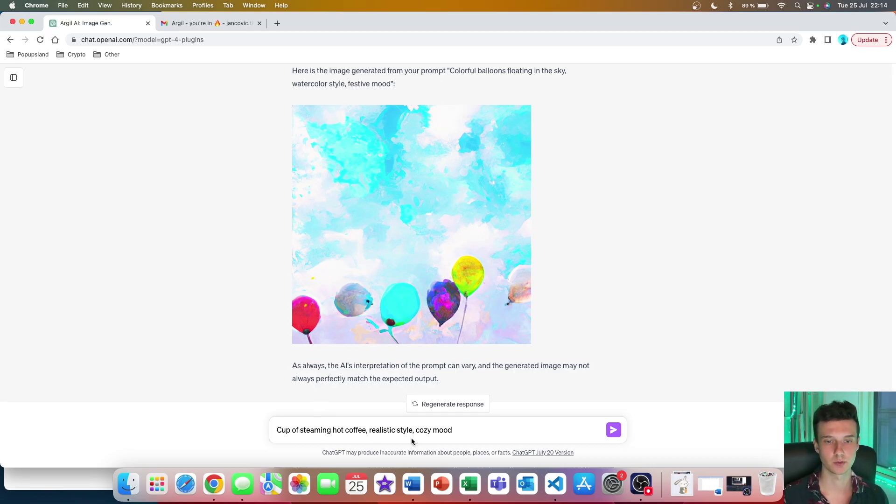
- Send the realistic steaming coffee prompt and review the returned image
click(614, 430)
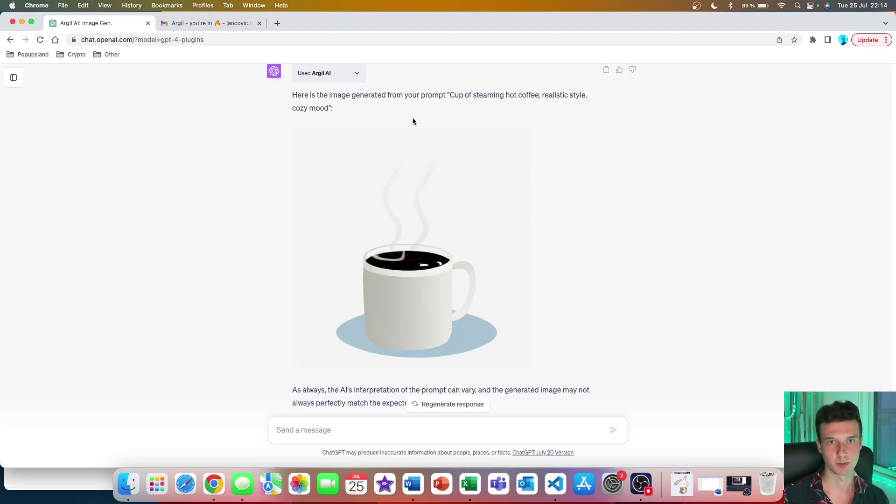
drag(543, 95, 589, 96)
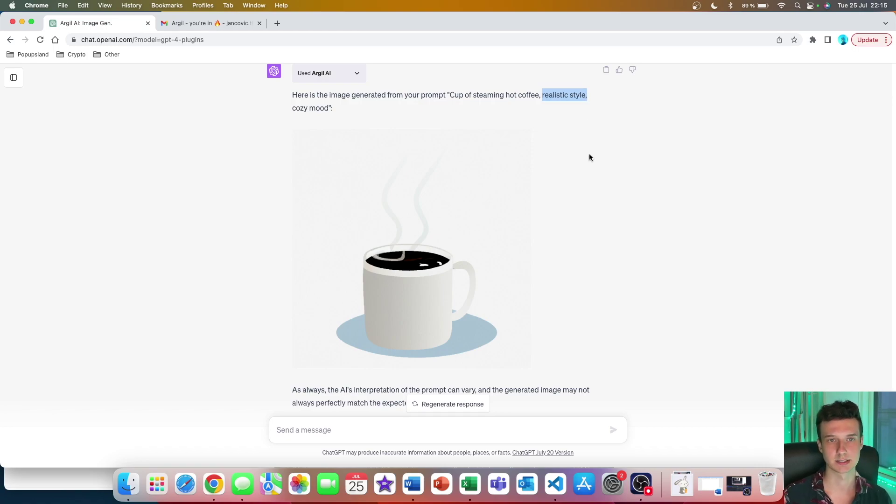
click(575, 123)
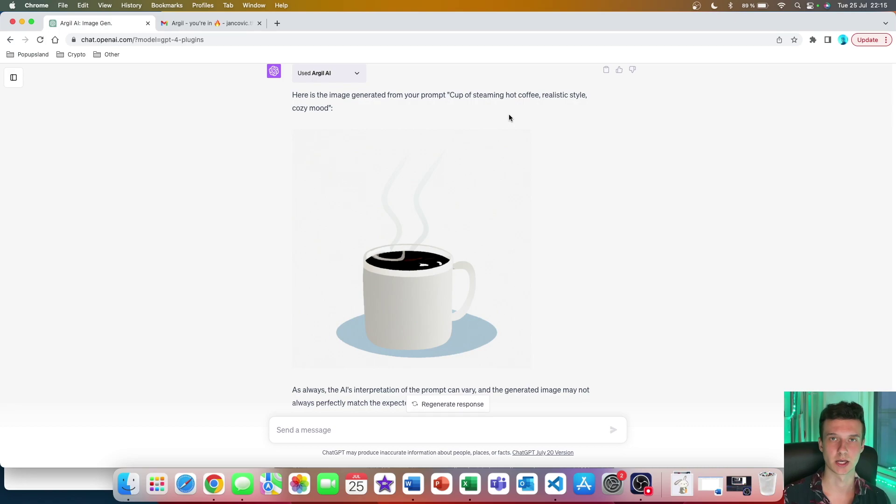
- Resend the coffee prompt with 'photo' added before 'realistic'
click(389, 431)
text(Cup of steaming hot coffee, realistic style, cozy mood)
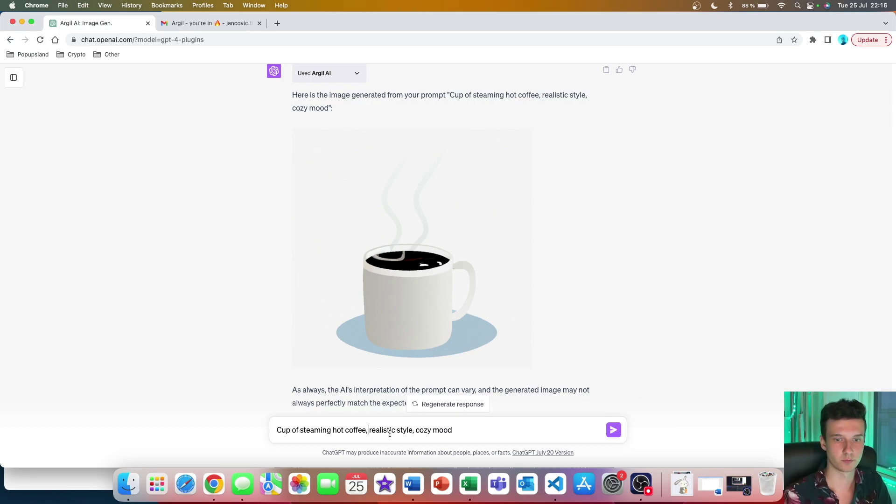
click(369, 430)
text(photo)
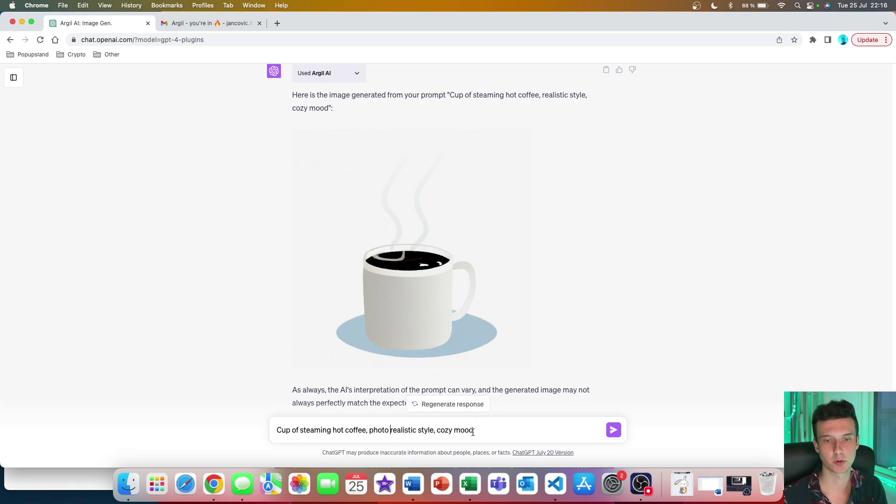
click(615, 434)
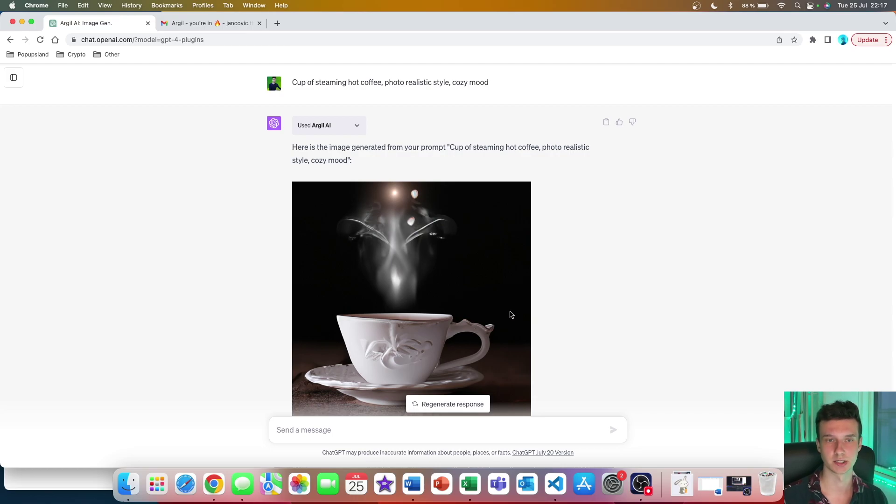
scroll(561, 308, down, 1)
text(Smartphone in hands, photo realistic style, cozy)
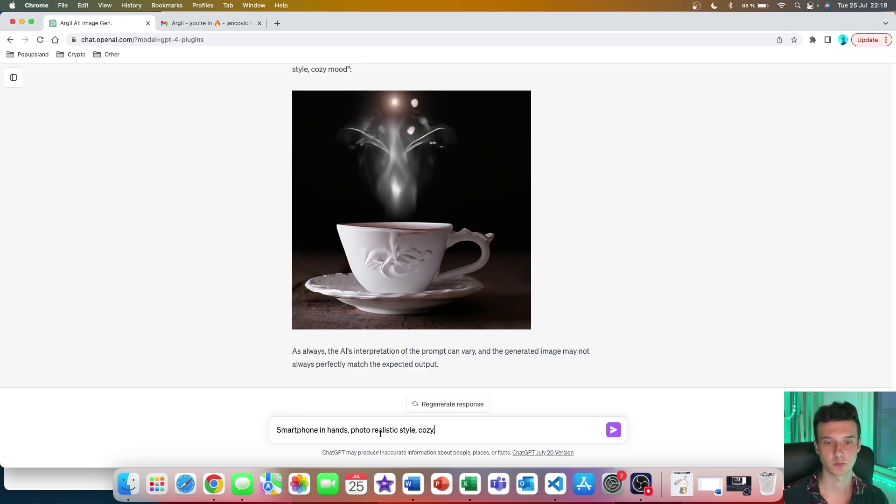
- Send the illustration prompt of a smartphone held in hands
key(Return)
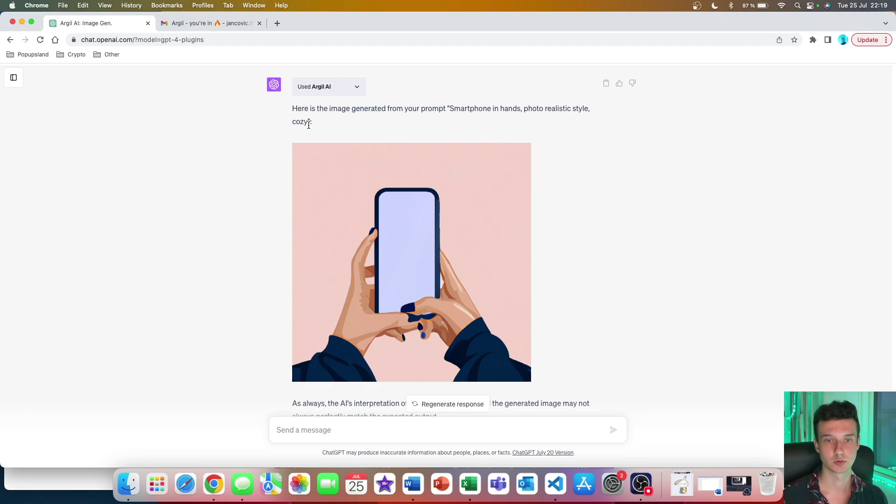
text(Elon Musk inside Tesla, photo realistic style)
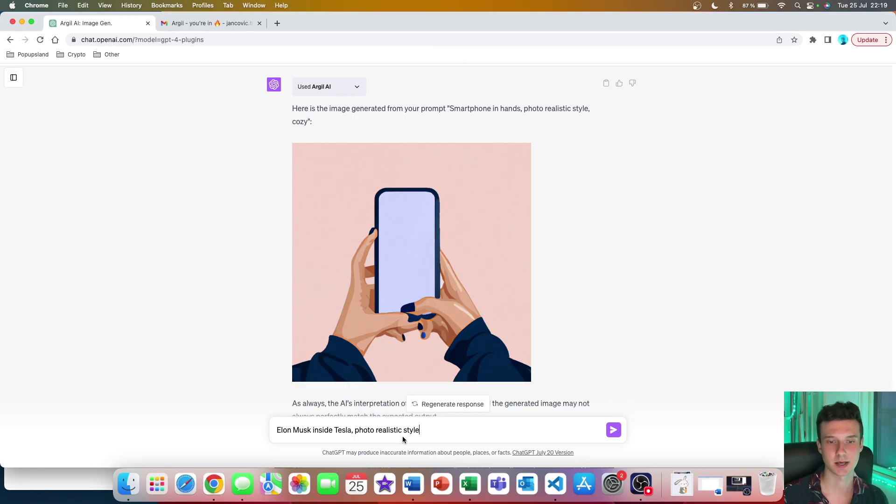
- Send the photo realistic celebrity-inside-Tesla prompt, then resend it in cartoon style
click(614, 430)
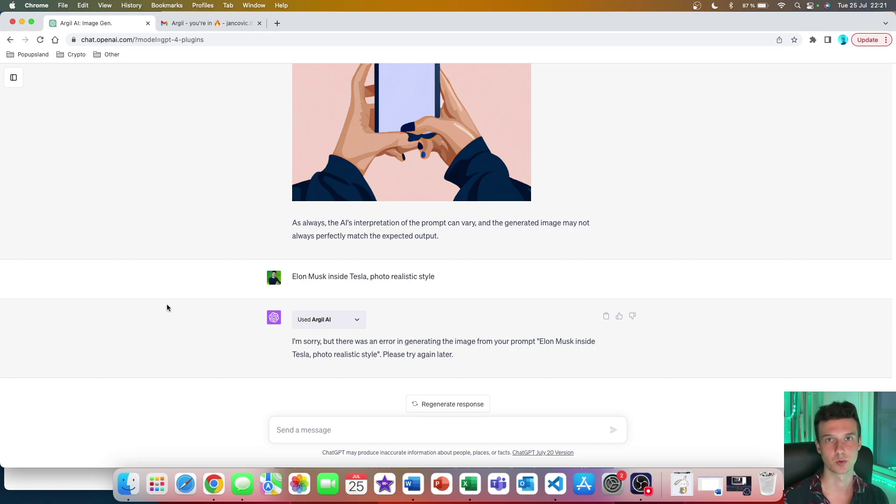
triple_click(303, 276)
key(super+c)
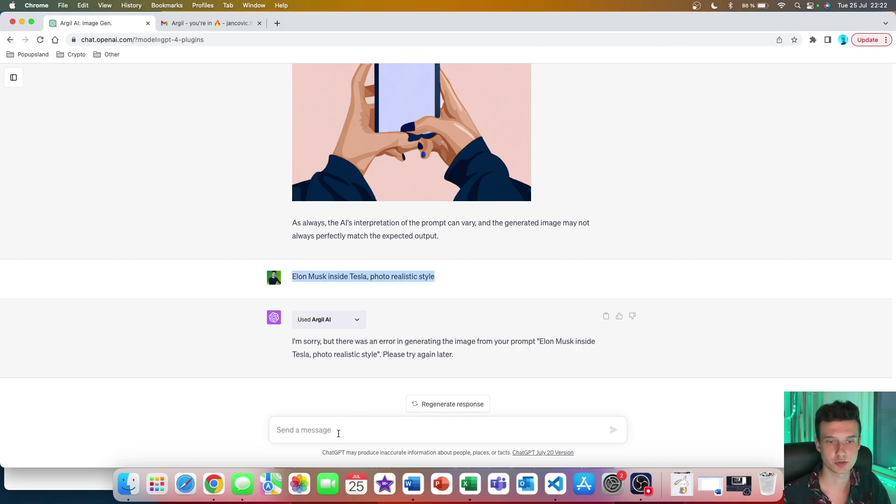
click(339, 430)
key(super+v)
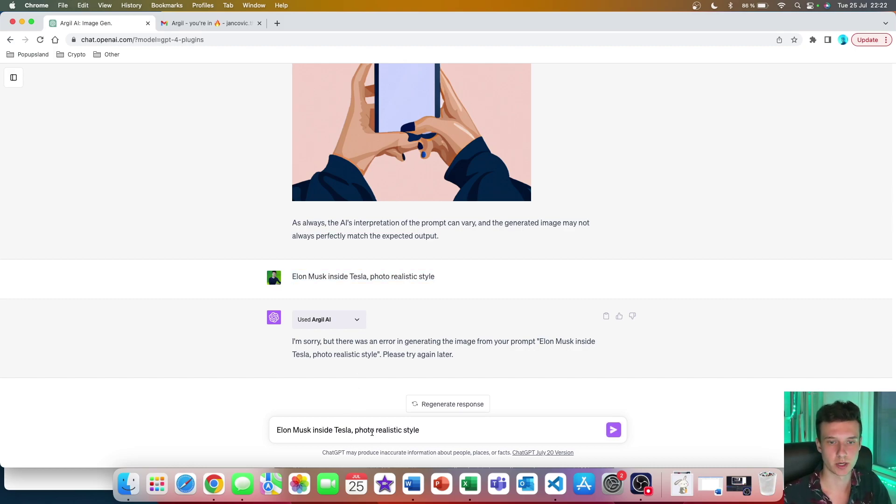
drag(402, 430, 355, 430)
text(cartoon)
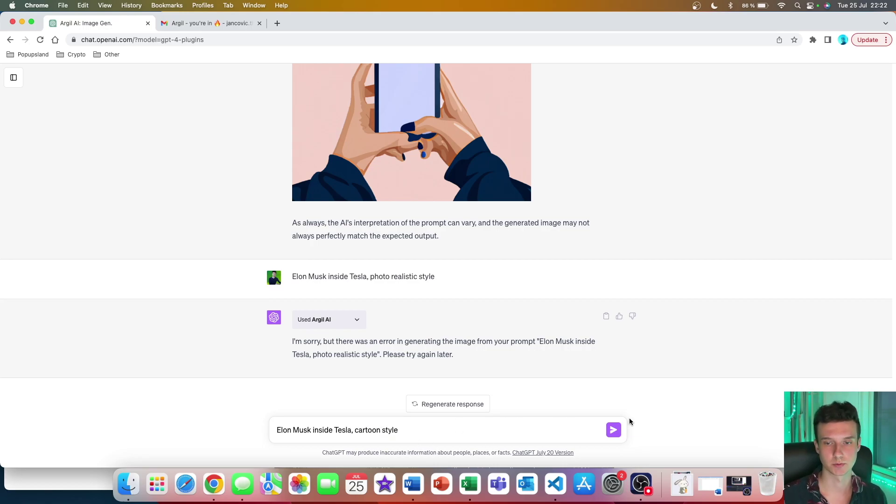
click(614, 430)
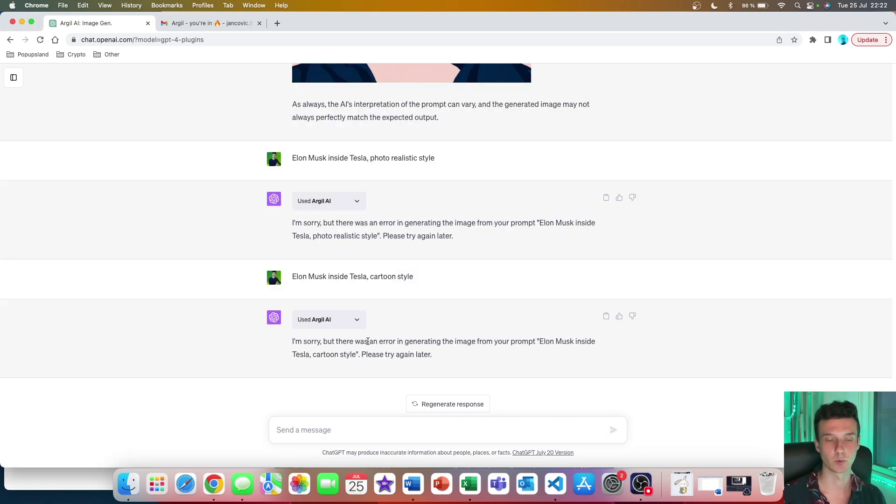